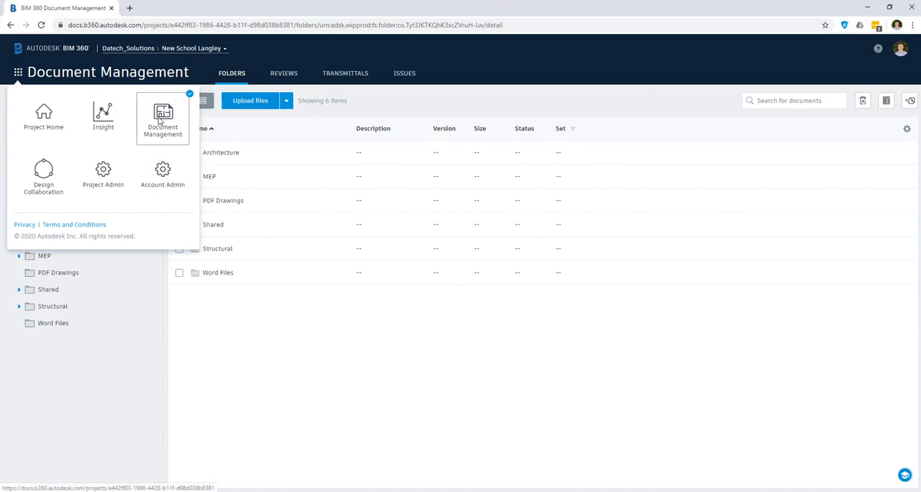
pyautogui.click(281, 339)
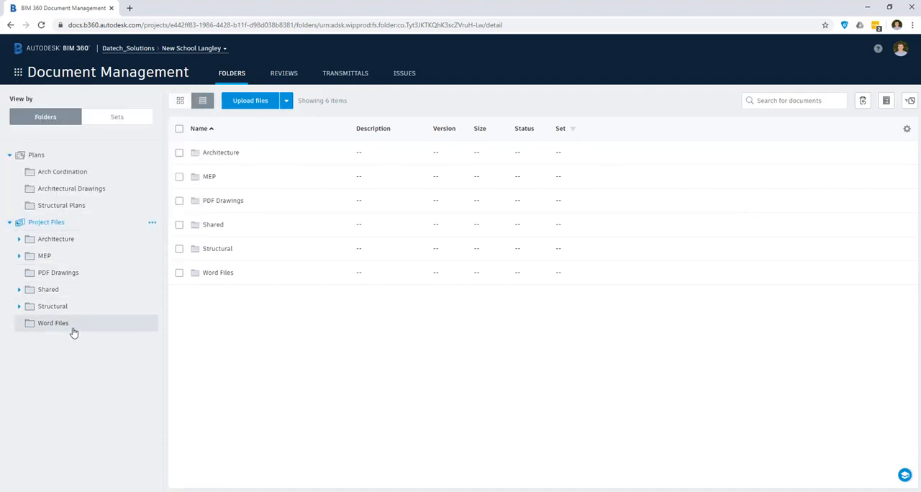
pyautogui.click(152, 223)
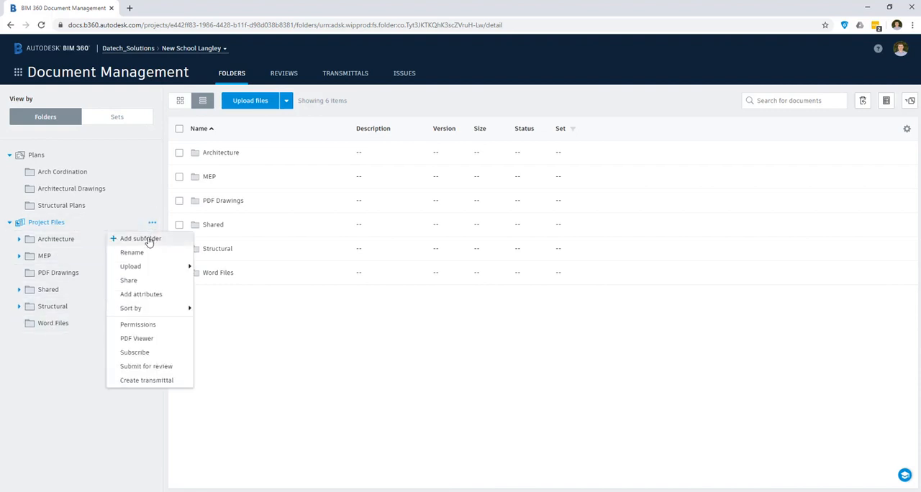
pyautogui.click(281, 366)
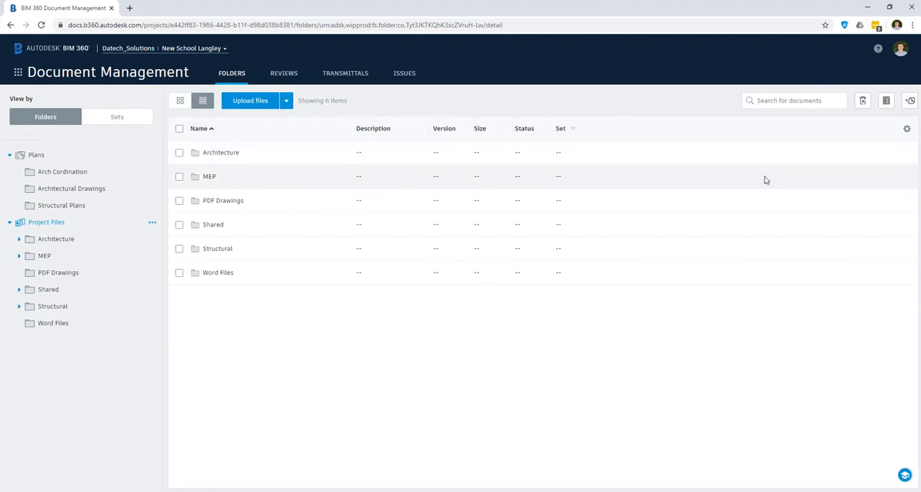
pyautogui.click(907, 131)
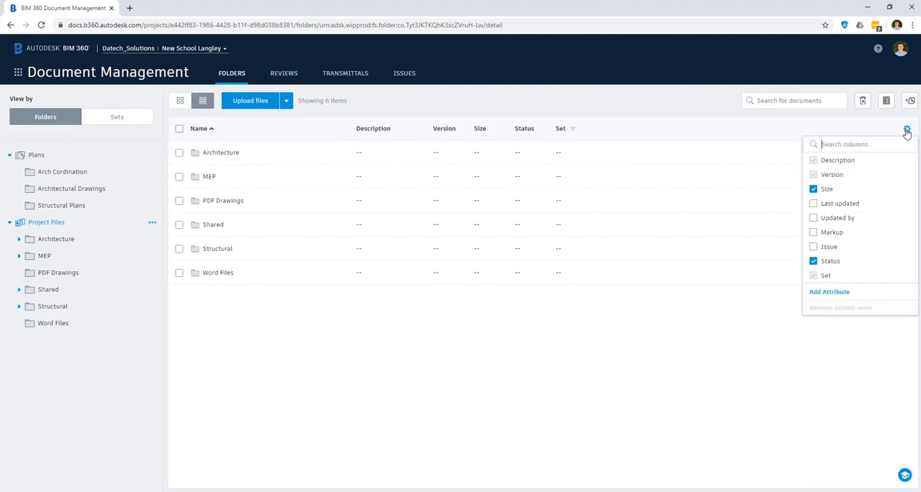
pyautogui.click(907, 131)
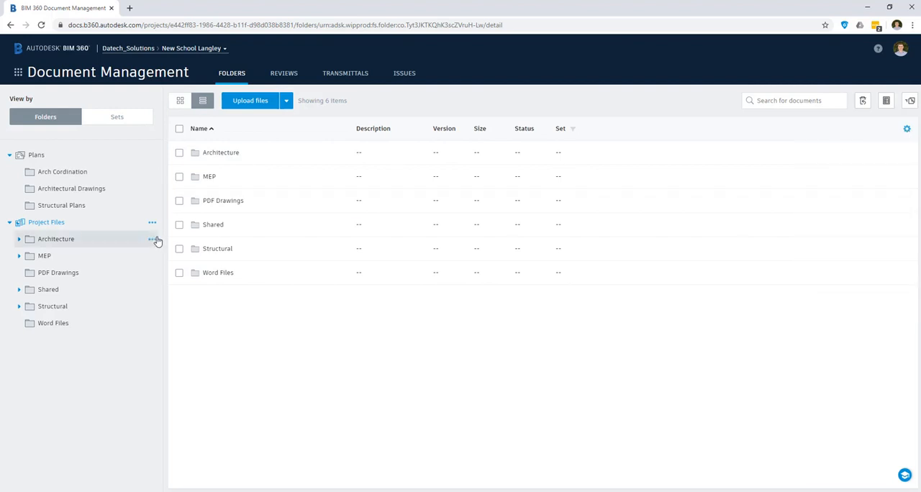
# Add a text field attribute named REVISION to the Architecture folder
pyautogui.click(87, 243)
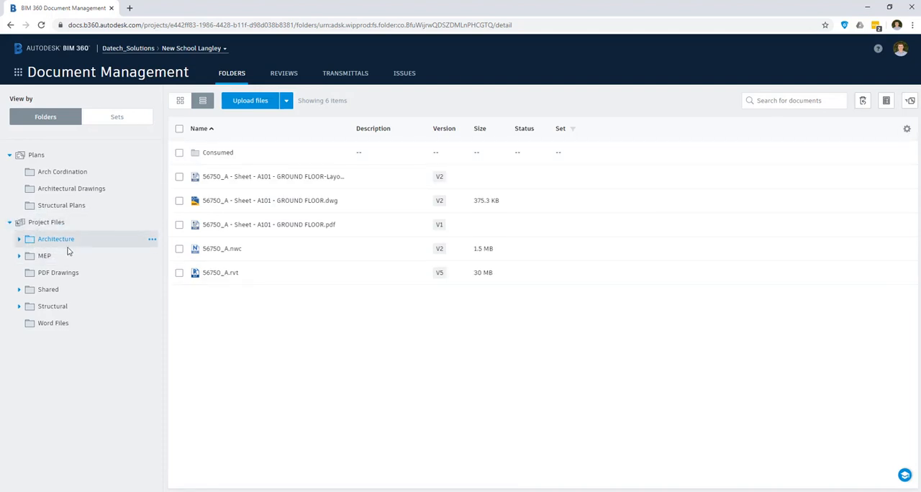
pyautogui.click(152, 242)
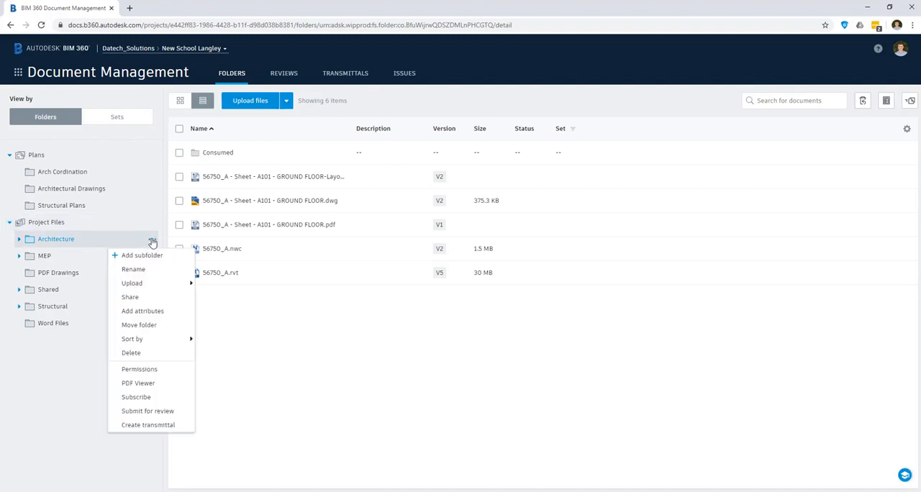
pyautogui.click(904, 135)
pyautogui.click(906, 131)
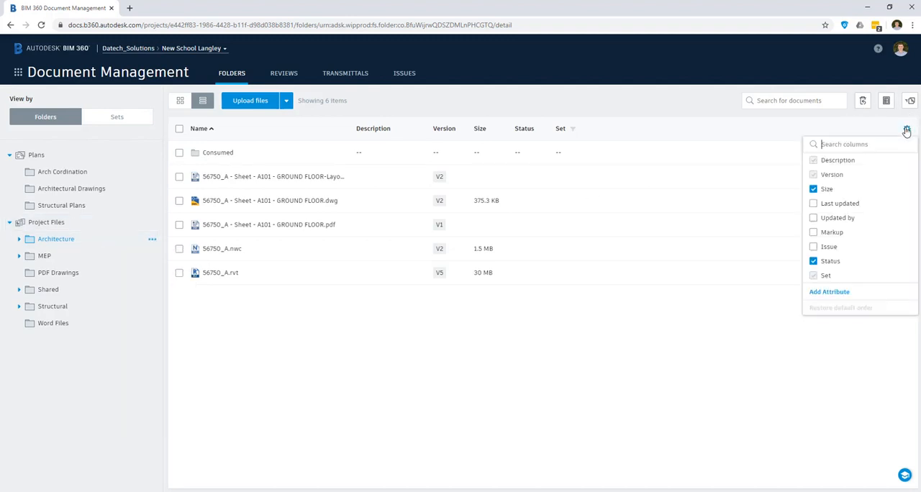
pyautogui.click(829, 292)
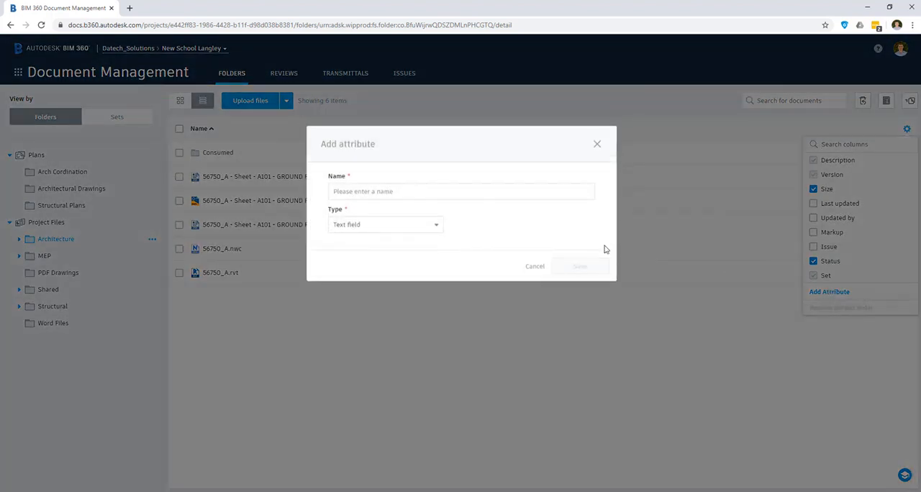
pyautogui.click(409, 190)
pyautogui.write('REVISION')
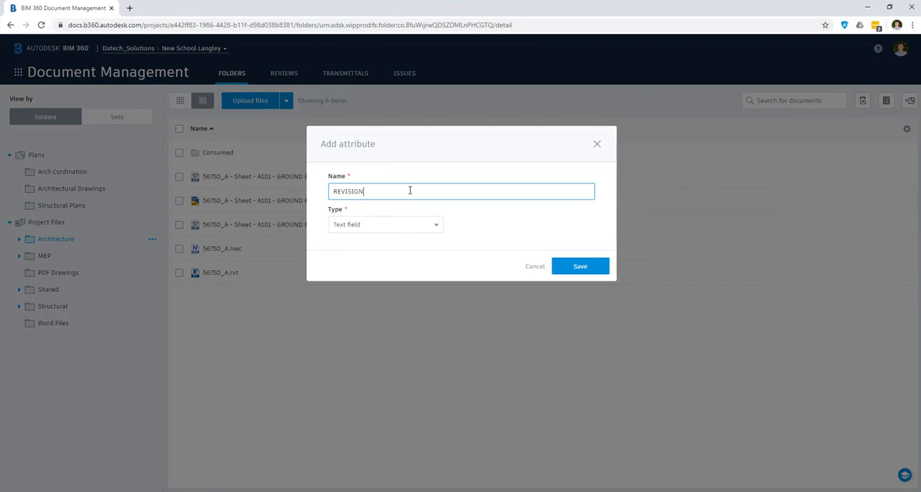
pyautogui.click(438, 226)
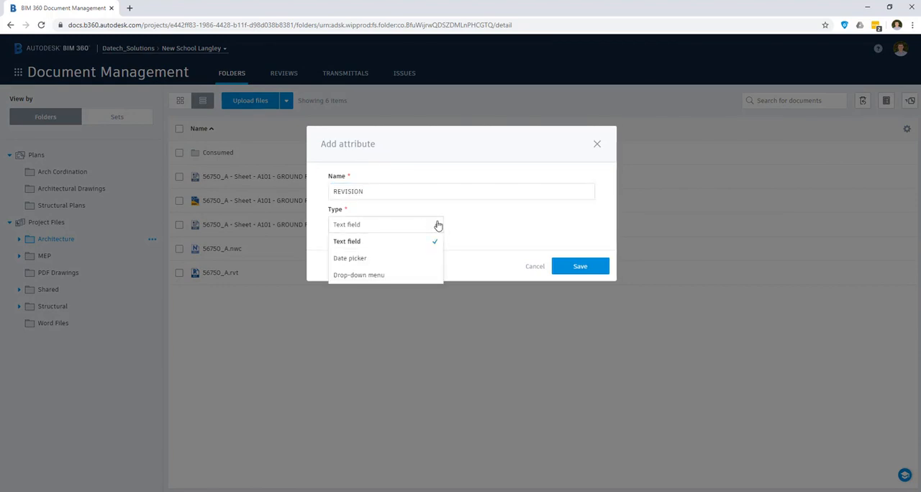
pyautogui.click(405, 242)
pyautogui.click(583, 267)
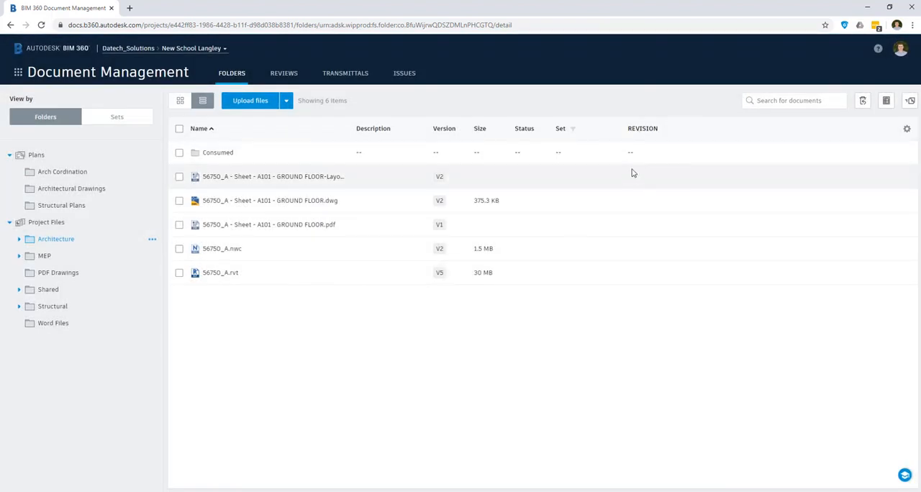
# Set the REVISION value of the 56750_A A101 GROUND FLOOR layout sheet in the Architecture folder to P01.02
pyautogui.moveTo(632, 182)
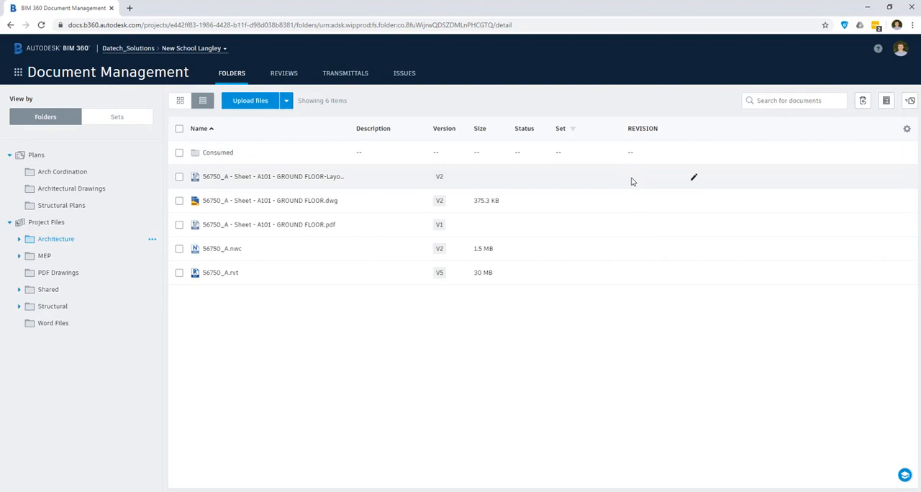
pyautogui.click(179, 177)
pyautogui.click(694, 179)
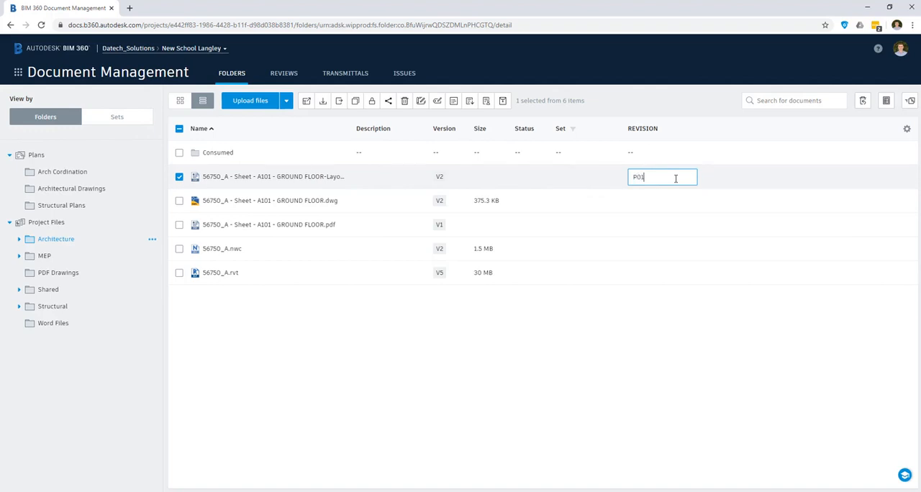
pyautogui.write('P01.2')
pyautogui.press('BackSpace')
pyautogui.write('02')
pyautogui.click(318, 374)
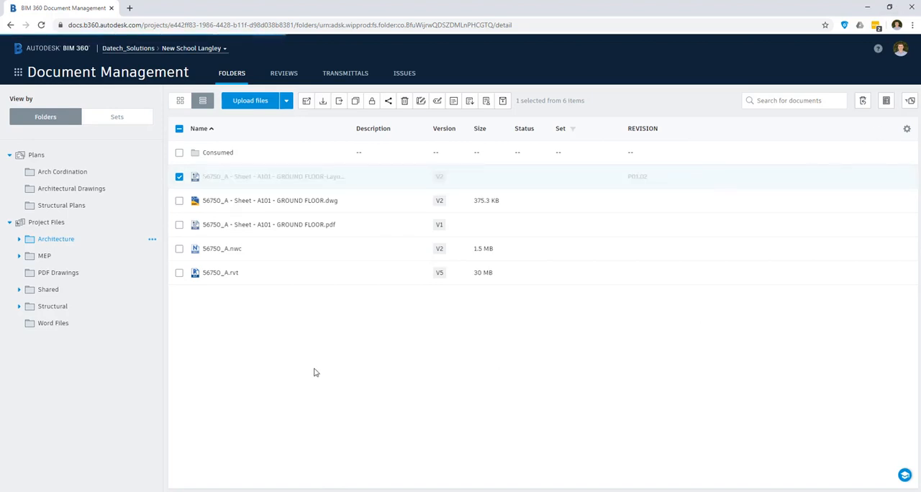
# Check the REVISION attribute in Architecture's Consumed subfolder and its nested Structural folder, displaying the files as a list
pyautogui.click(19, 241)
pyautogui.click(58, 258)
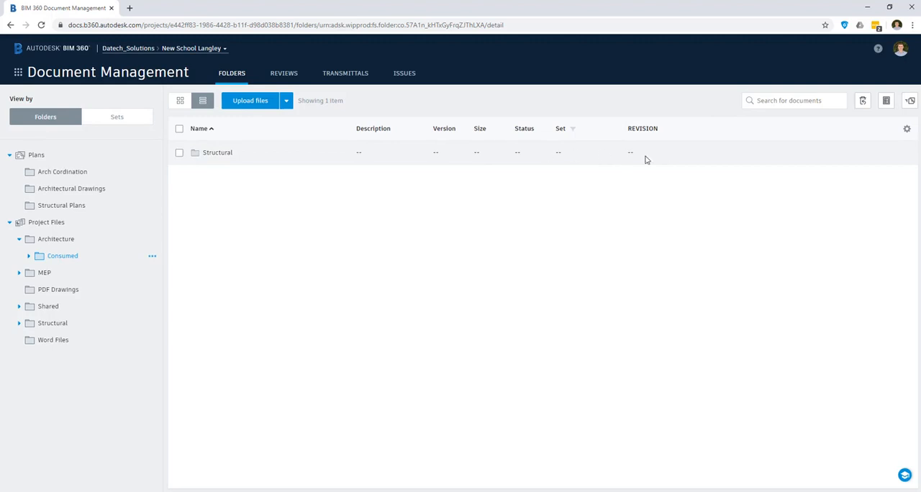
pyautogui.click(179, 152)
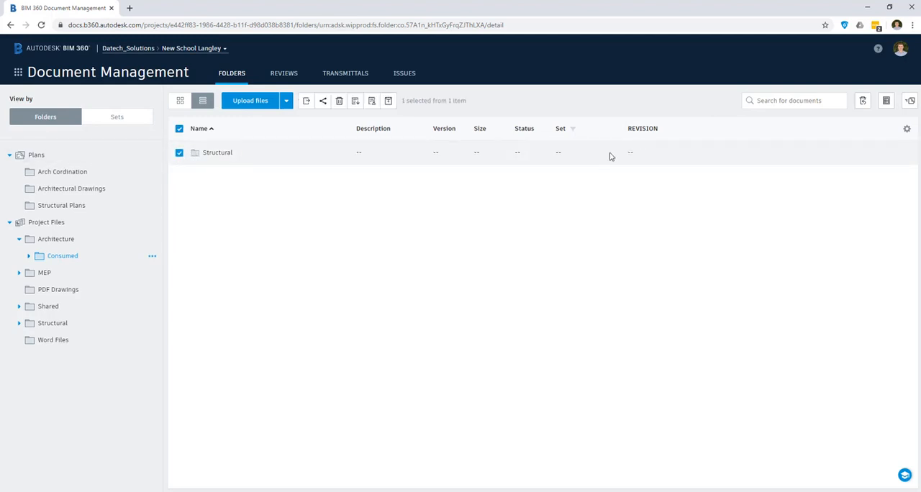
pyautogui.click(228, 156)
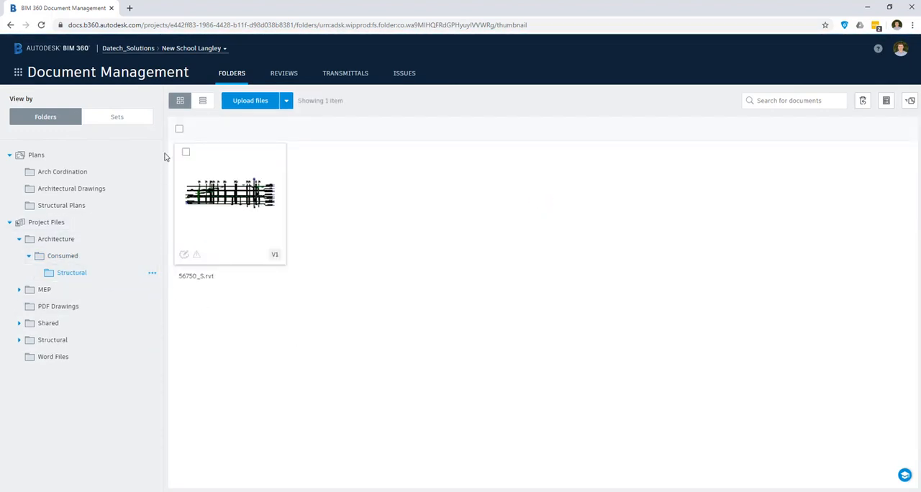
pyautogui.click(202, 100)
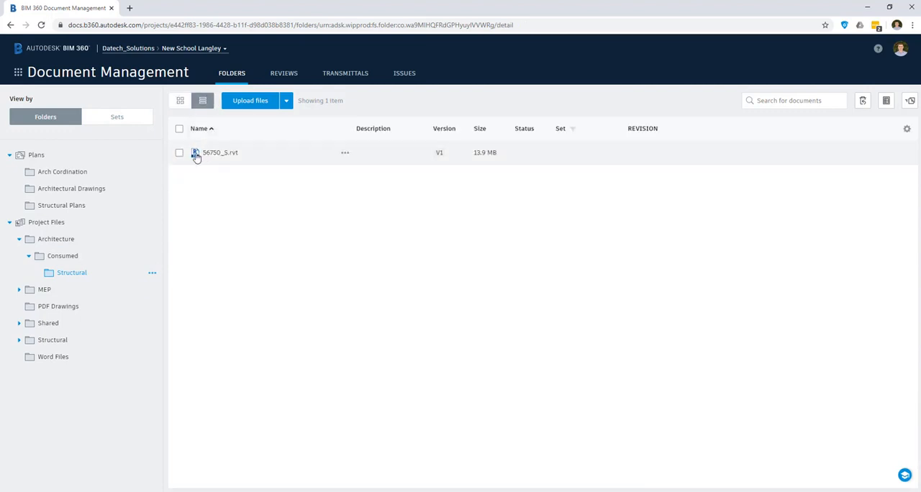
pyautogui.click(180, 130)
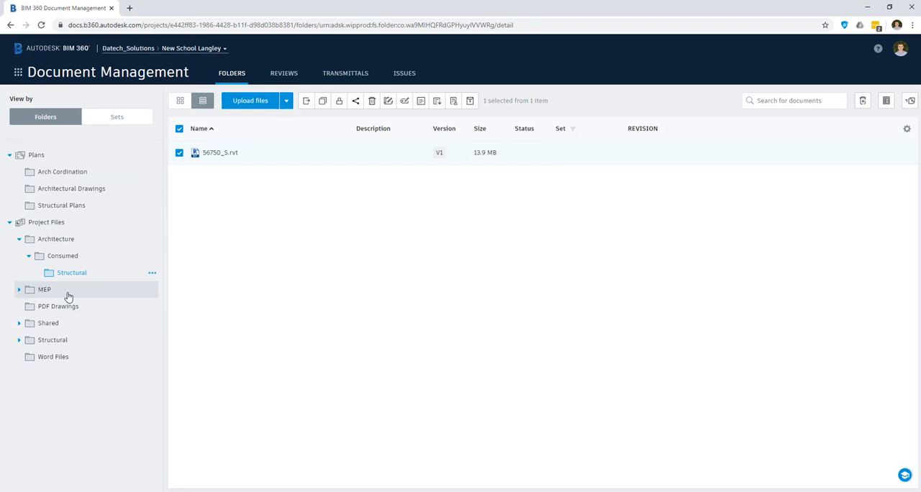
# Add a text field attribute named REVISION to the MEP folder
pyautogui.click(45, 289)
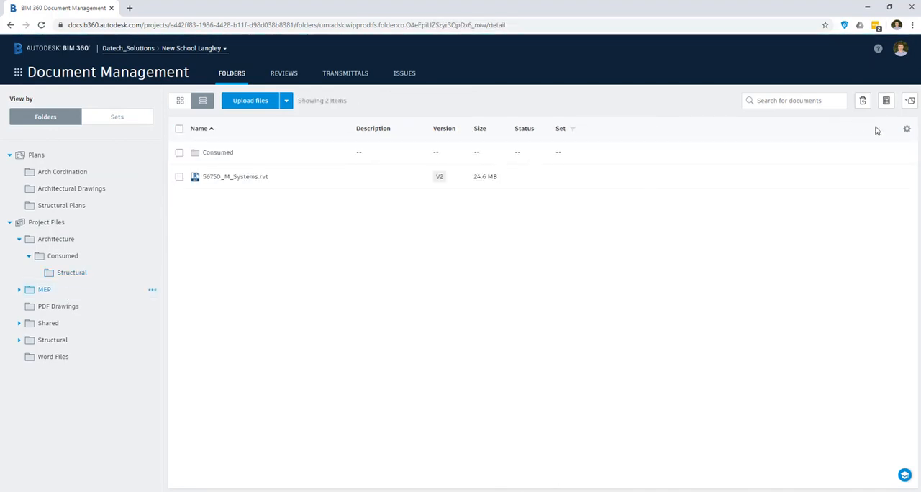
pyautogui.click(906, 129)
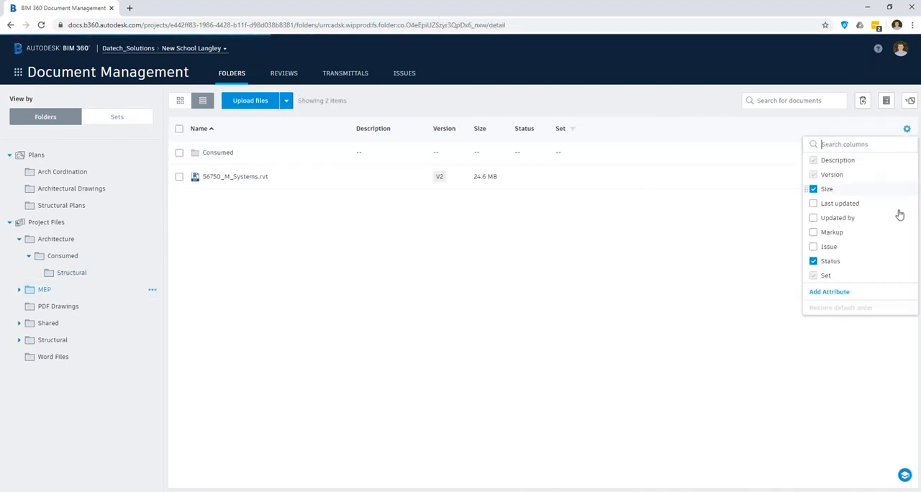
pyautogui.click(834, 293)
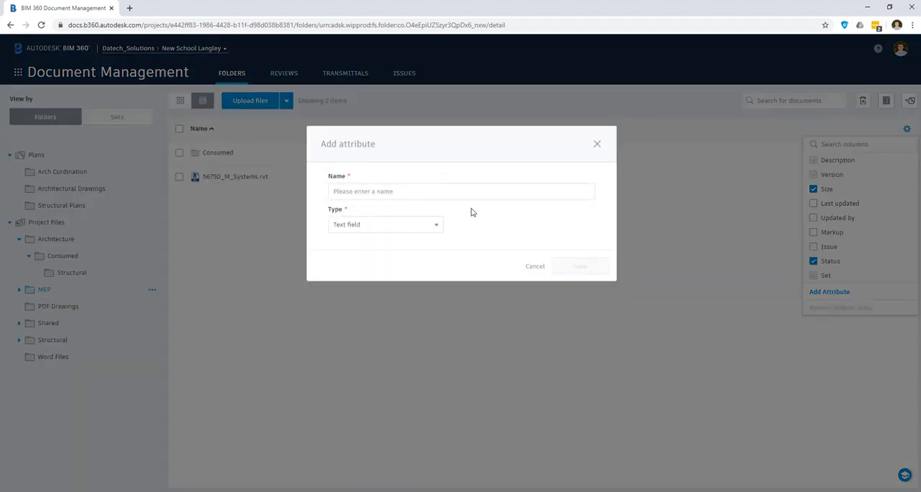
pyautogui.click(475, 192)
pyautogui.write('revision')
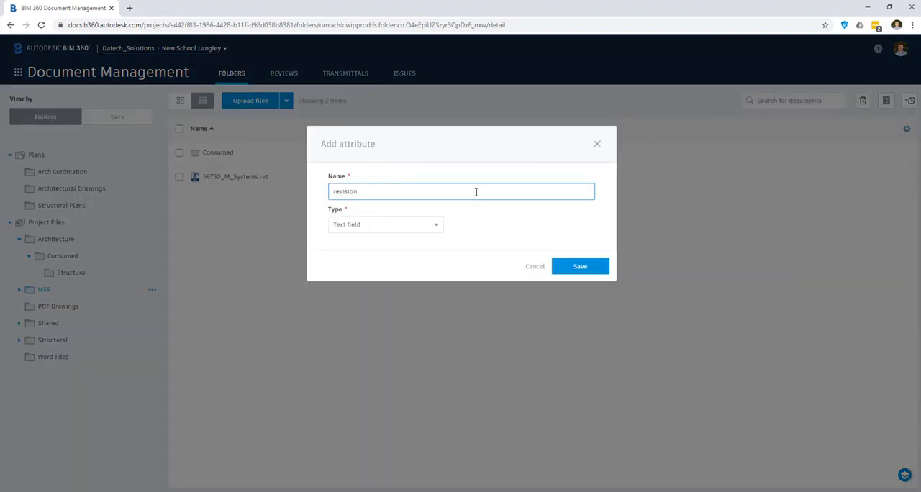
pyautogui.moveTo(476, 193); pyautogui.dragTo(279, 193)
pyautogui.write('REVISION')
pyautogui.click(581, 267)
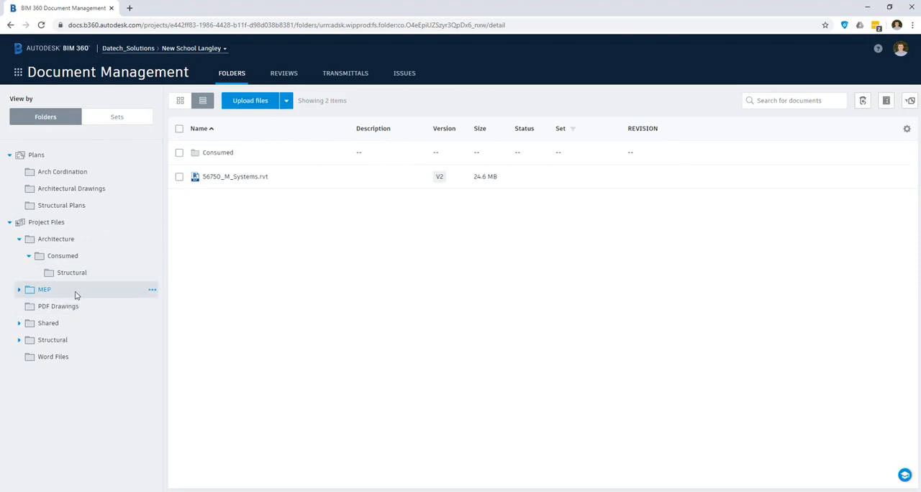
# Move the A101 GROUND FLOOR layout sheet from the Architecture folder to MEP and check its REVISION value there
pyautogui.click(55, 239)
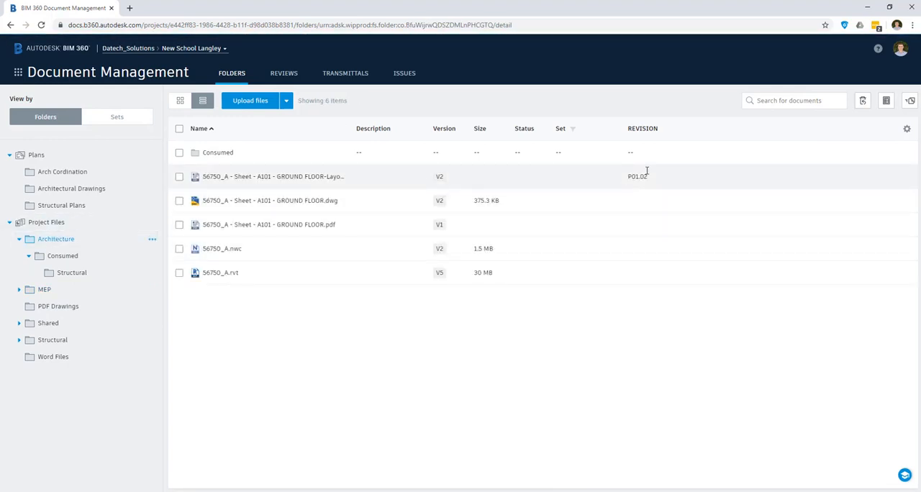
pyautogui.click(180, 177)
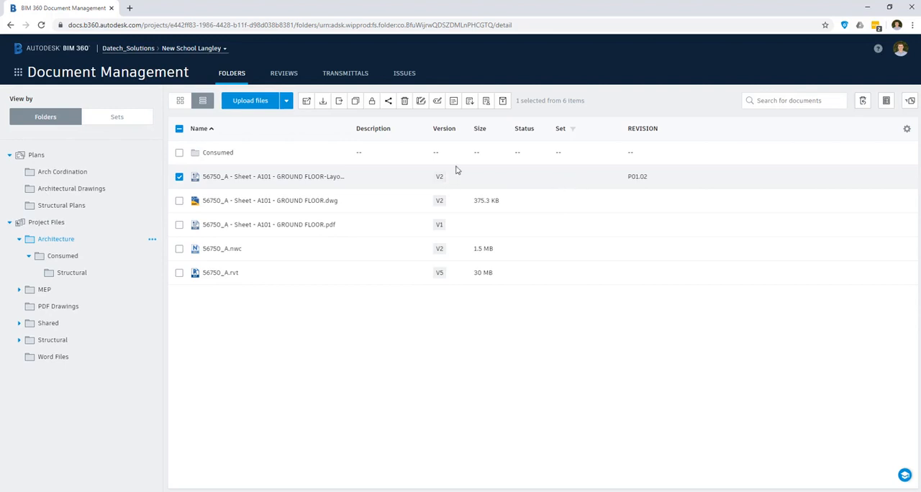
pyautogui.click(340, 102)
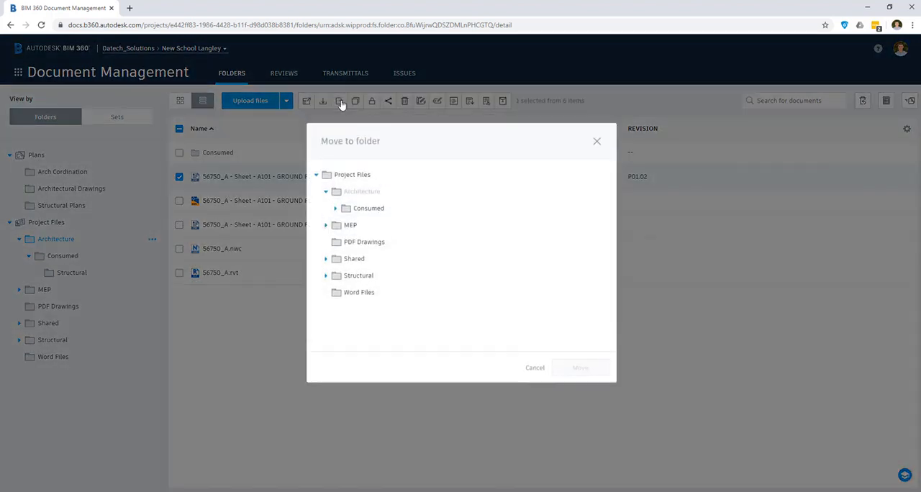
pyautogui.click(351, 226)
pyautogui.click(587, 372)
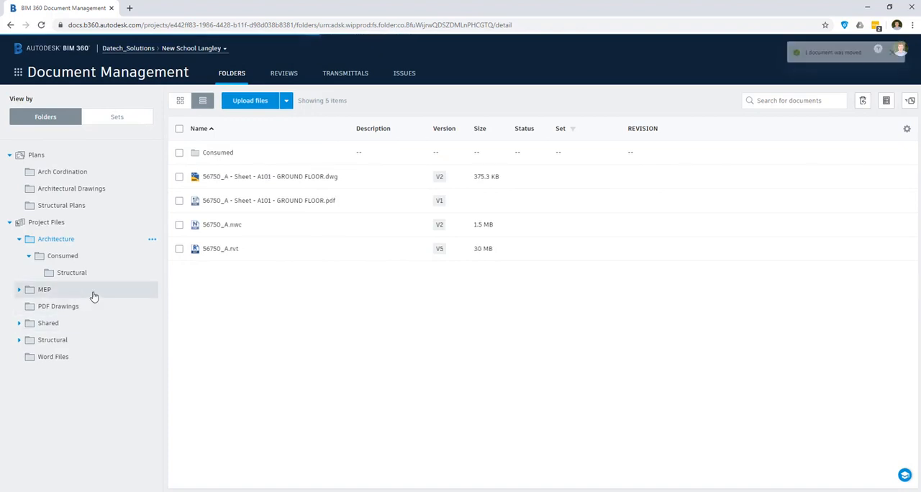
pyautogui.click(44, 290)
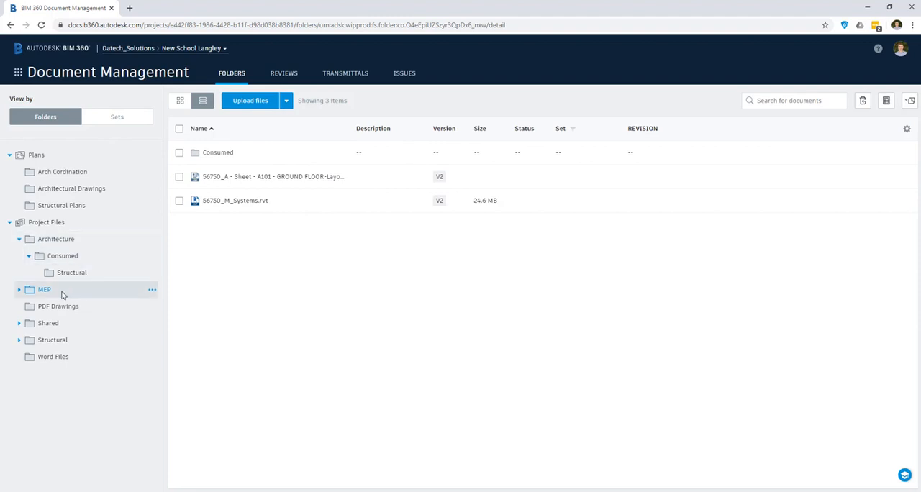
# Add a text field attribute named REV to the top-level Project Files folder
pyautogui.click(150, 222)
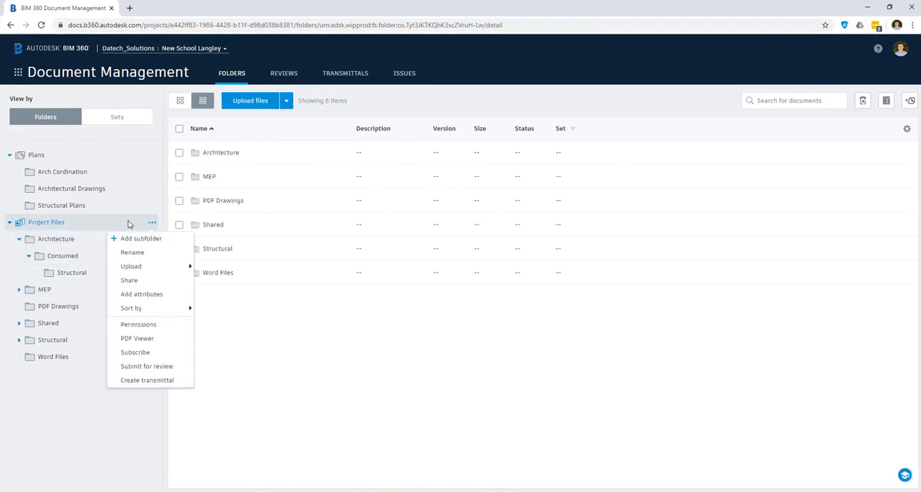
pyautogui.click(93, 224)
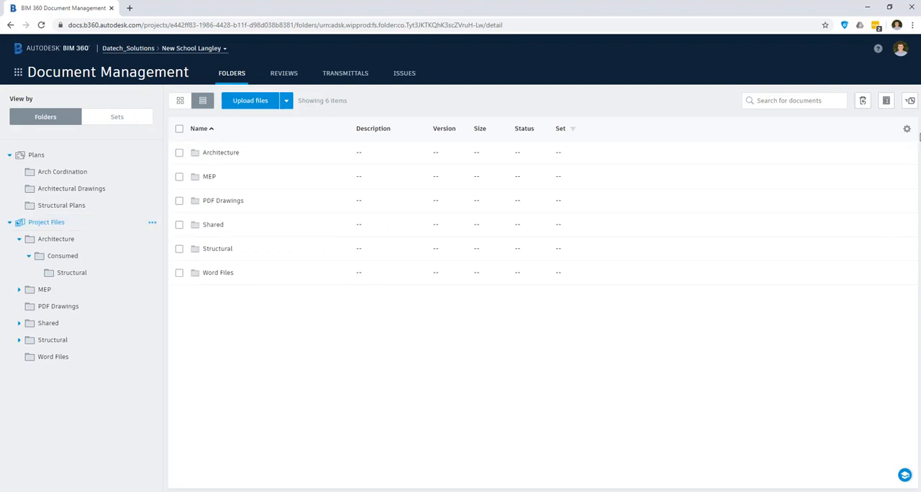
pyautogui.click(907, 130)
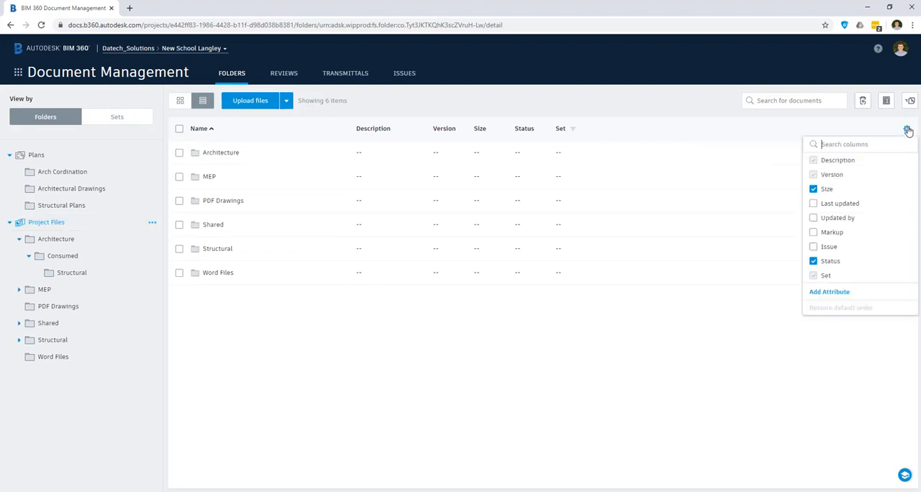
pyautogui.click(829, 292)
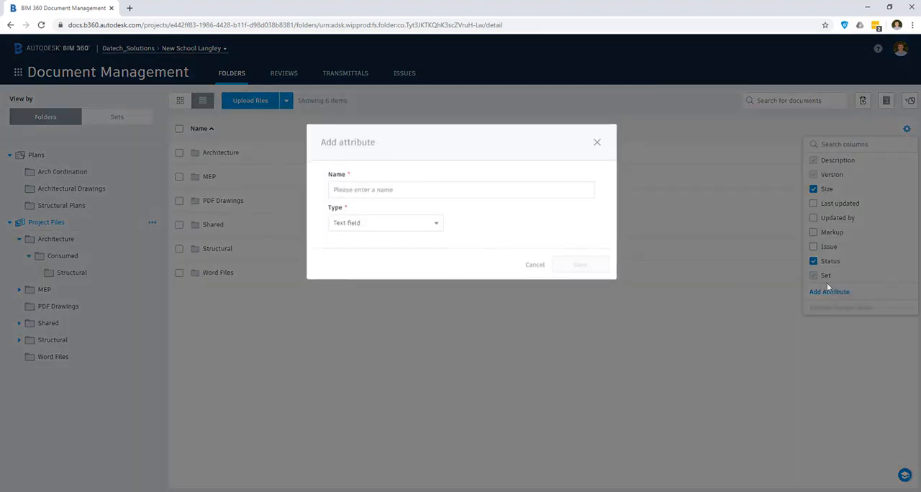
pyautogui.click(422, 192)
pyautogui.press('Tab')
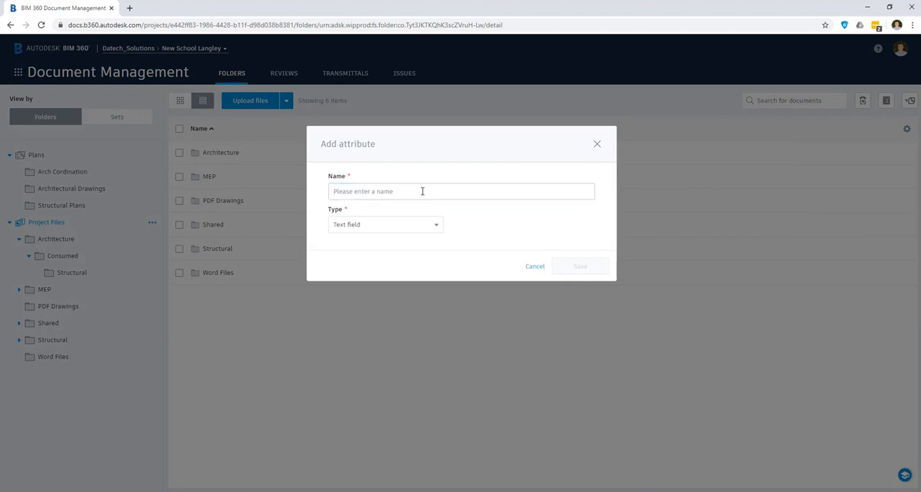
pyautogui.click(422, 191)
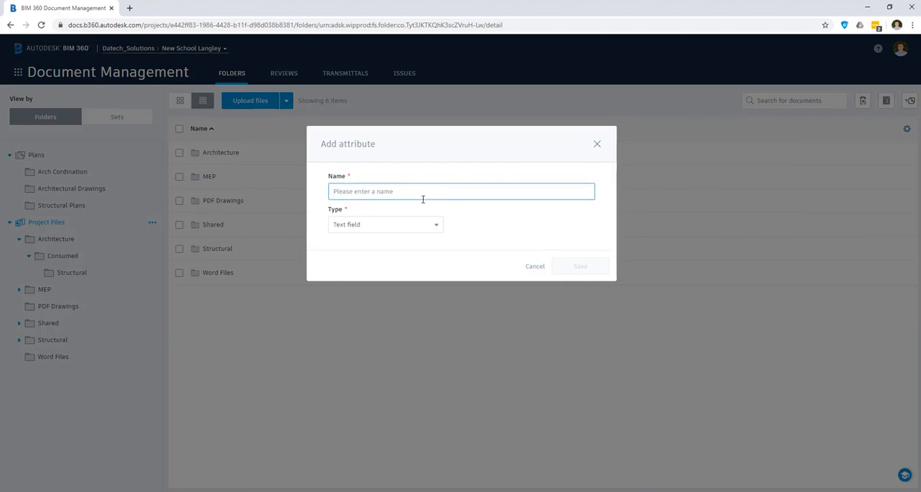
pyautogui.write('REV')
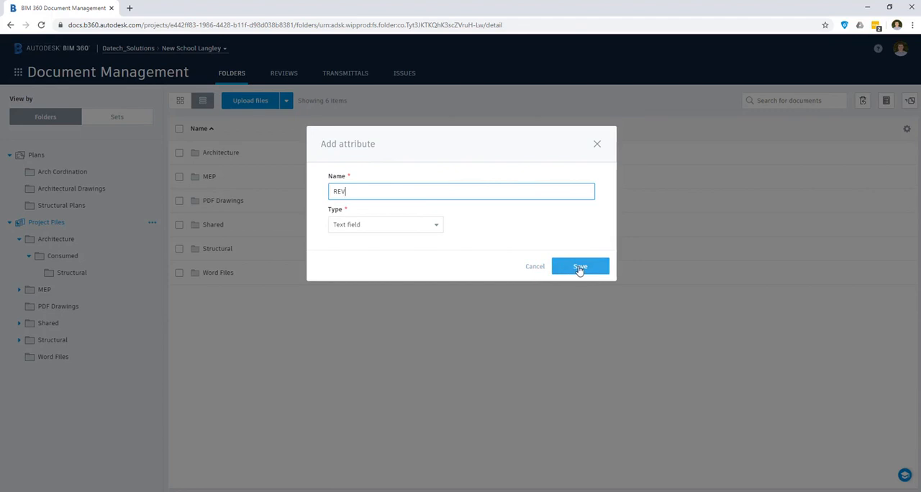
pyautogui.click(569, 267)
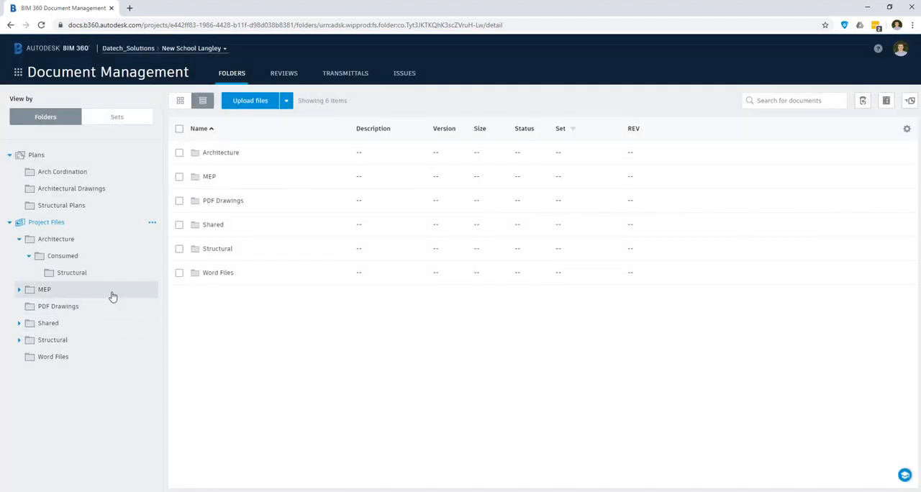
# Check the Architecture folder, its Consumed subfolder and the MEP folder for the REV attribute
pyautogui.click(98, 244)
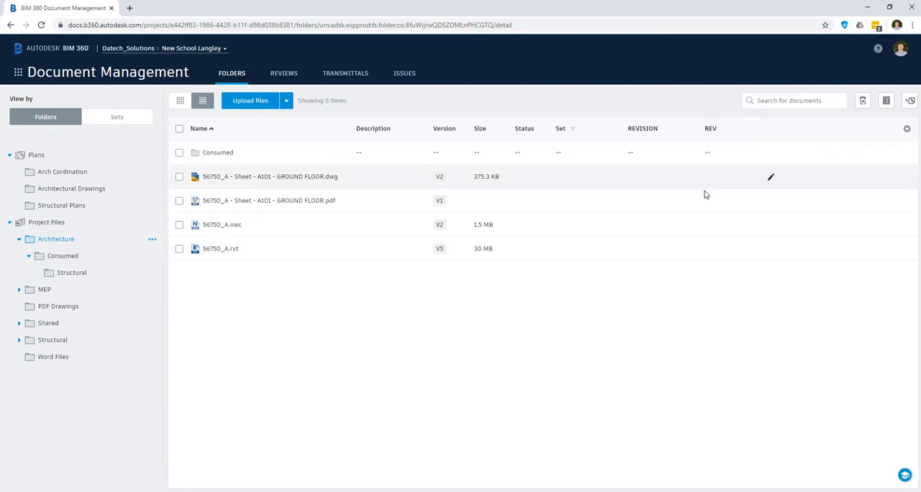
pyautogui.click(115, 256)
pyautogui.click(95, 291)
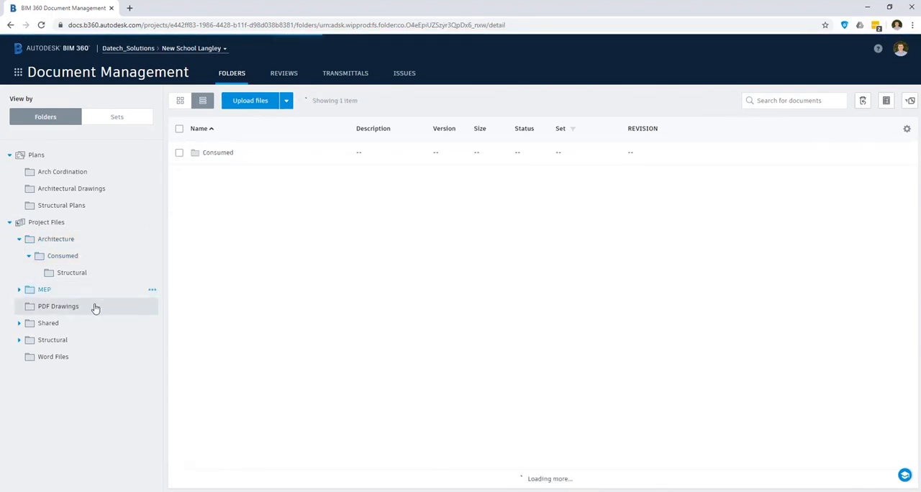
# Set the REV value of 56750_A - Sheet - A101 - GROUND FLOOR.pdf in the Architecture folder to P02.05
pyautogui.click(64, 242)
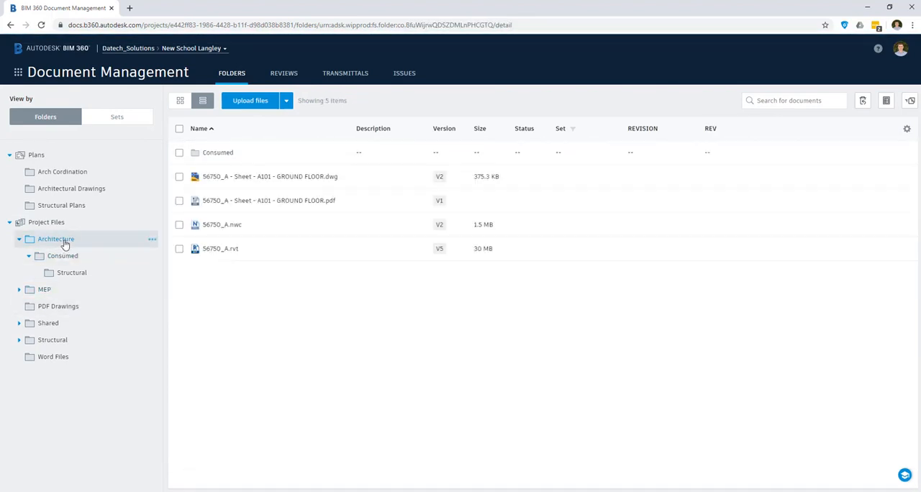
pyautogui.click(179, 201)
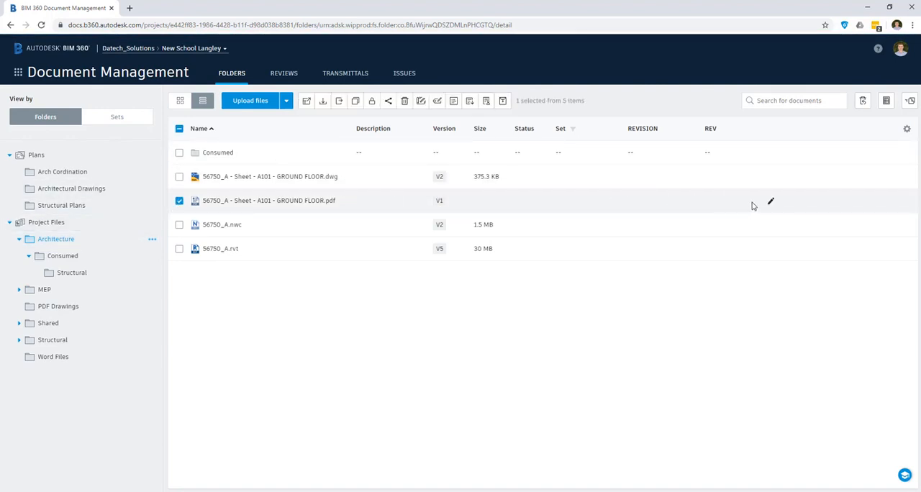
pyautogui.click(770, 204)
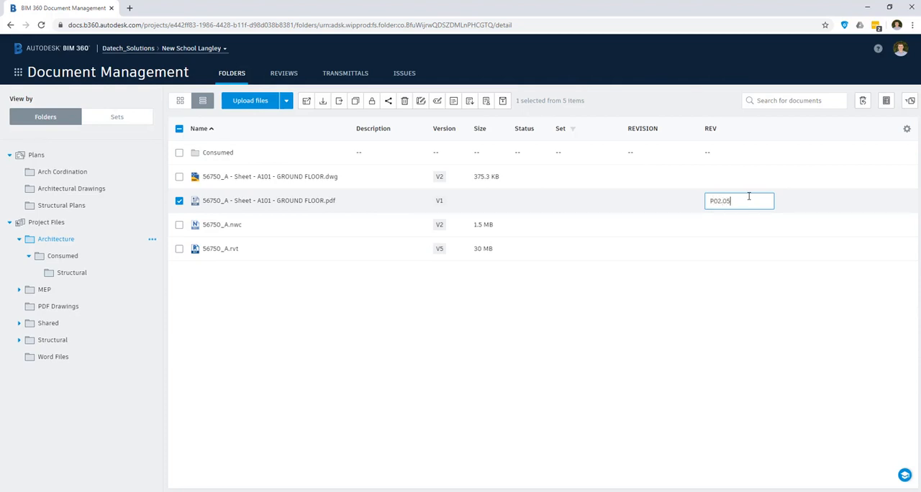
pyautogui.click(669, 346)
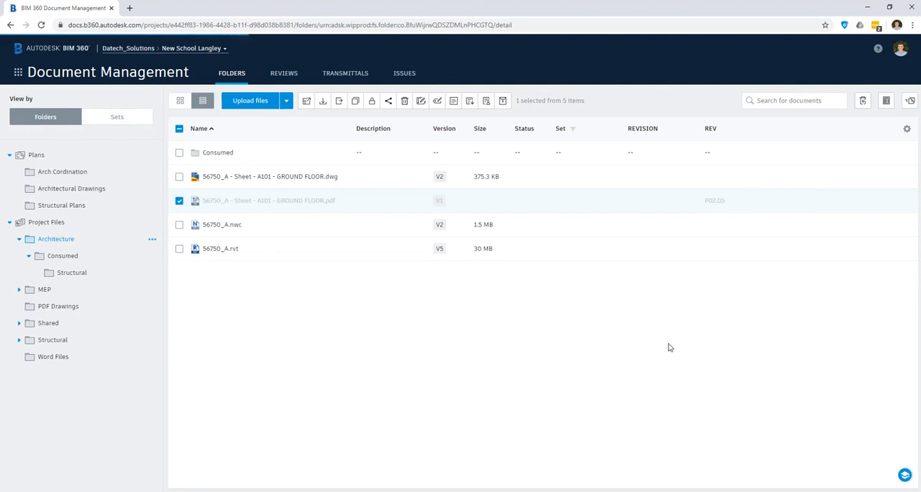
# Move the A101 GROUND FLOOR PDF from Architecture to MEP, check its REV value there and return to Project Files
pyautogui.click(339, 102)
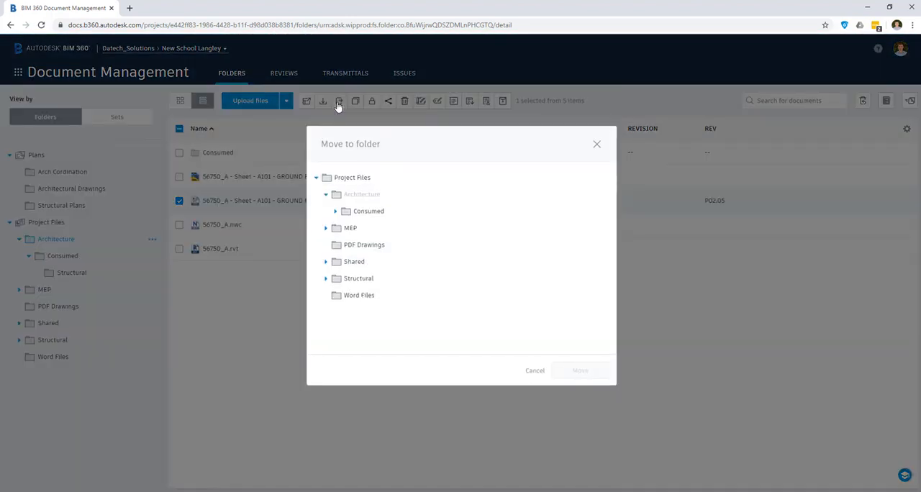
pyautogui.click(366, 228)
pyautogui.click(580, 370)
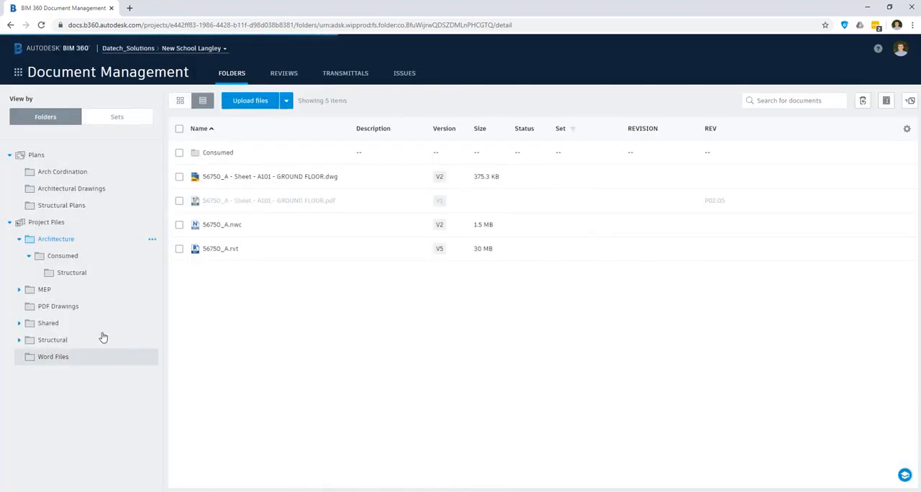
pyautogui.click(100, 295)
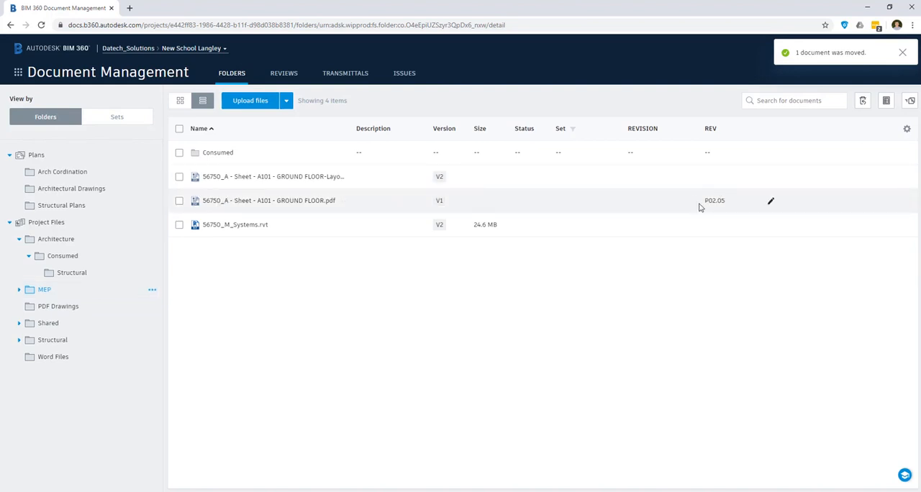
pyautogui.click(86, 228)
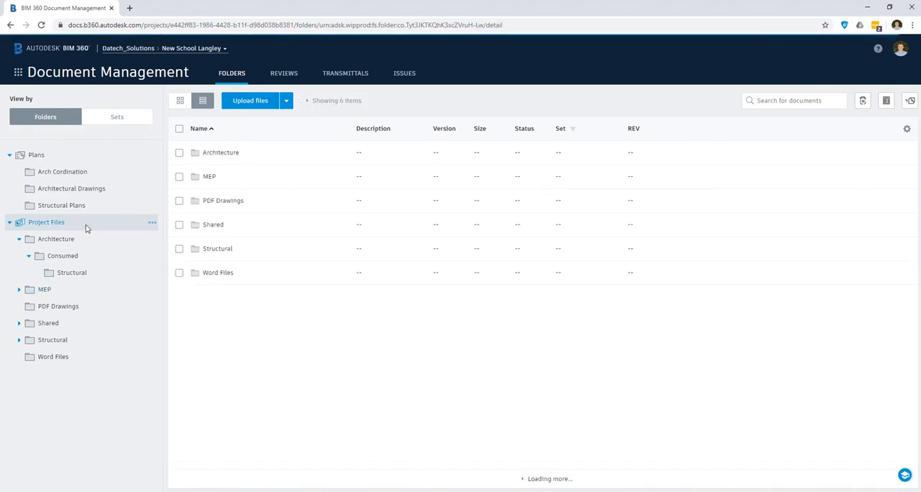